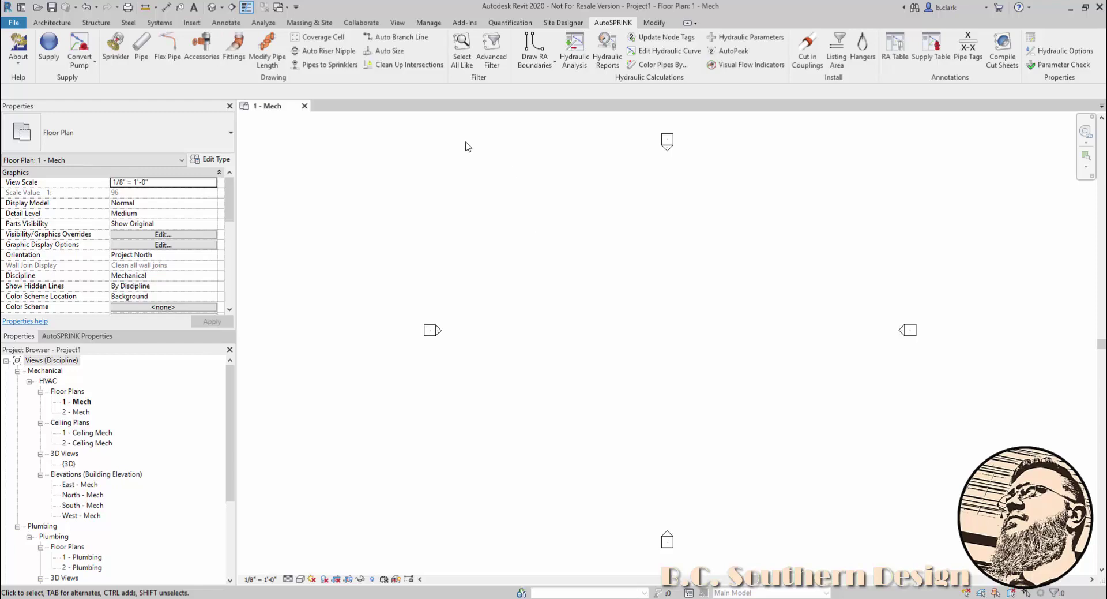
# Open Mechanical Settings from the Manage tab's MEP Settings list, using the MS shortcut.
pyautogui.click(432, 26)
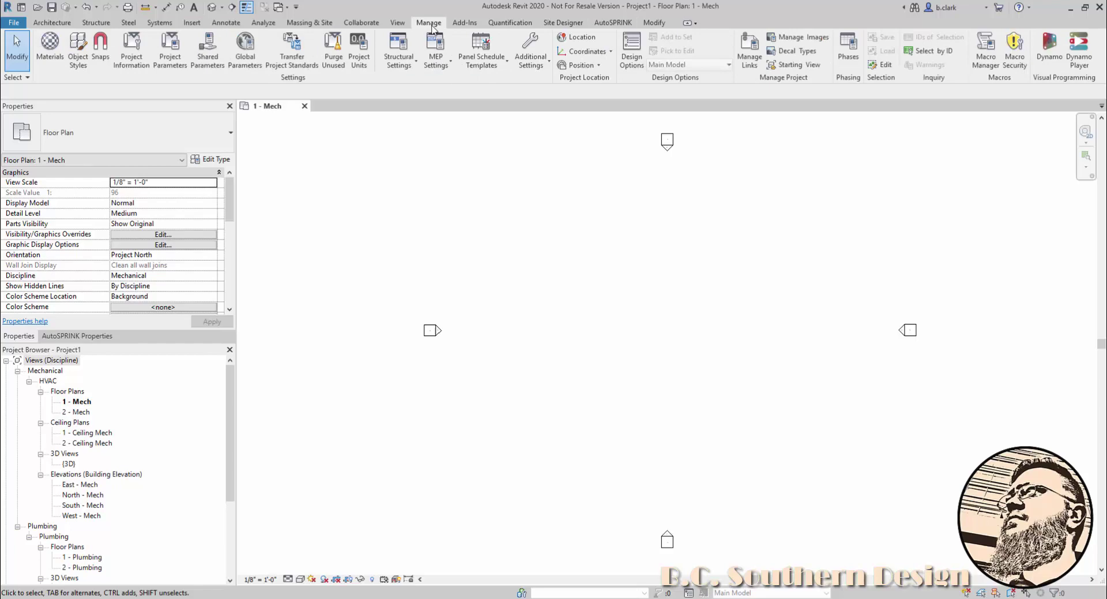
pyautogui.click(449, 64)
pyautogui.scroll(-1, 459, 261)
pyautogui.scroll(1, 460, 260)
pyautogui.press('m')
pyautogui.press('s')
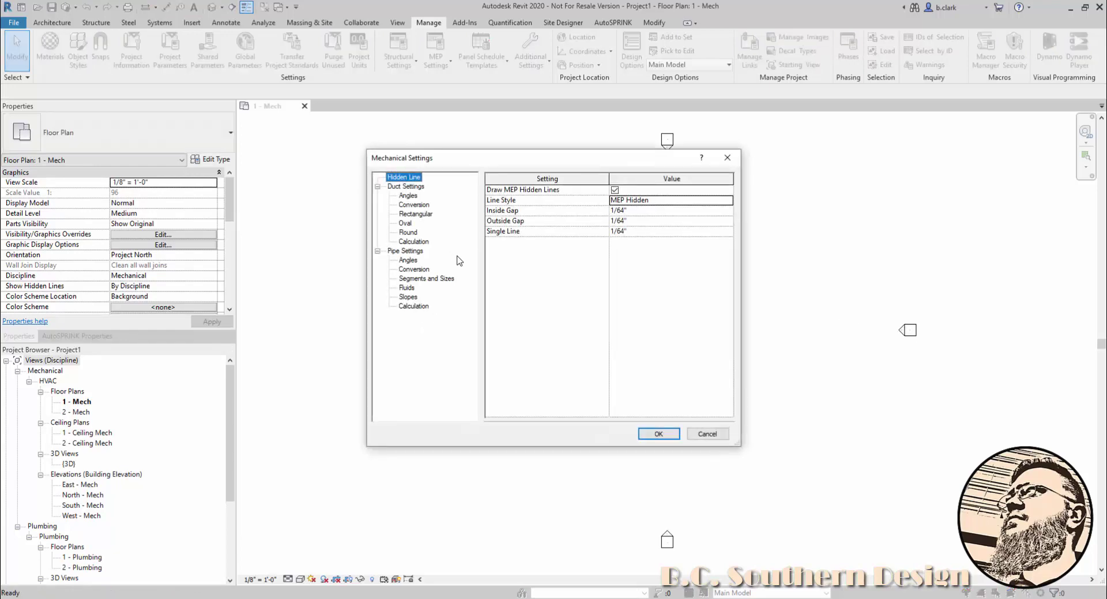
# Expand Pipe Settings and show Segments and Sizes for the Copper - K segment.
pyautogui.click(413, 253)
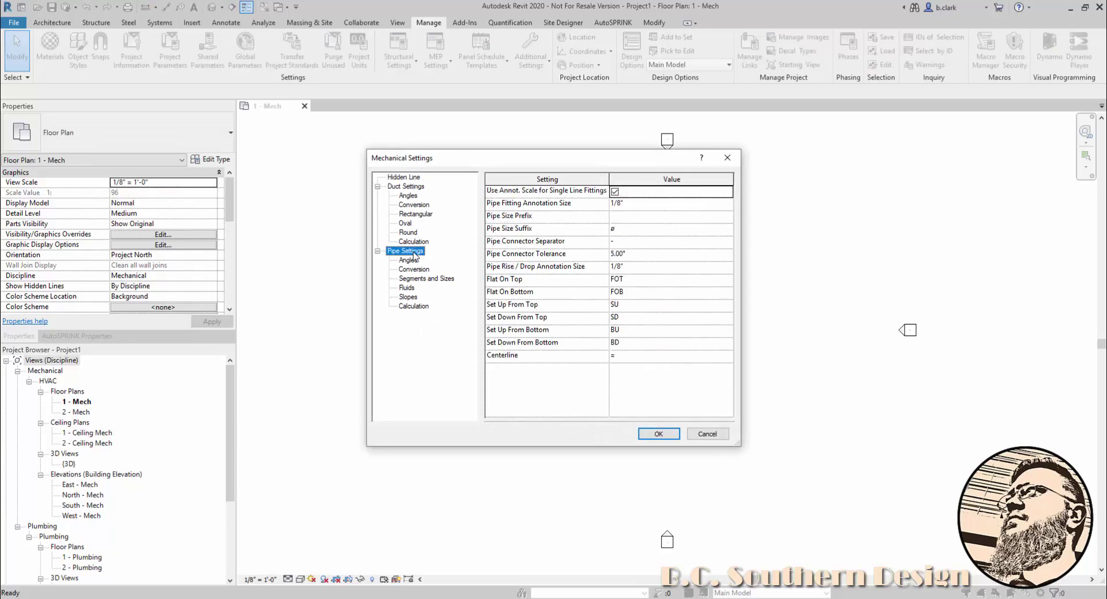
pyautogui.click(424, 280)
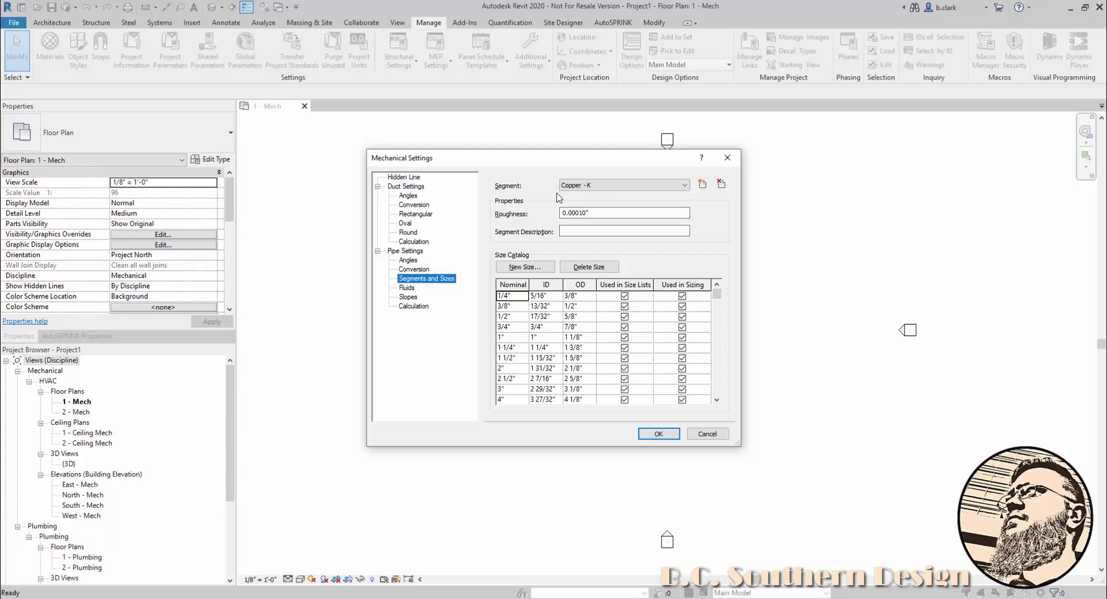
pyautogui.click(606, 212)
pyautogui.click(601, 231)
# Inspect Copper - K's roughness value and its 1/4" nominal size row in the catalog.
pyautogui.click(551, 297)
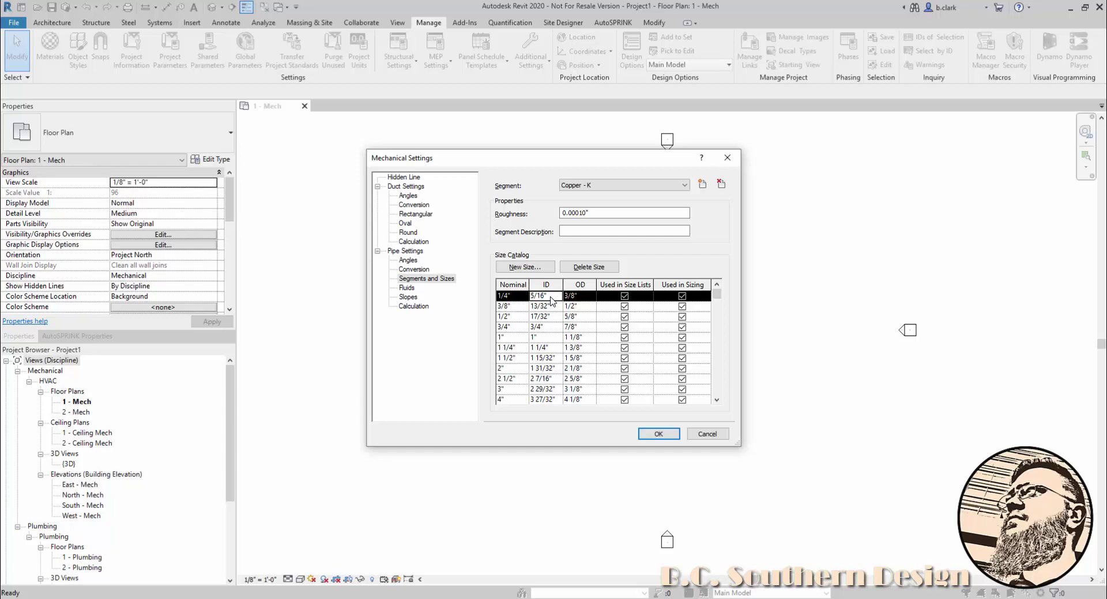
pyautogui.click(613, 211)
pyautogui.moveTo(595, 213); pyautogui.dragTo(553, 212)
pyautogui.scroll(-3, 578, 369)
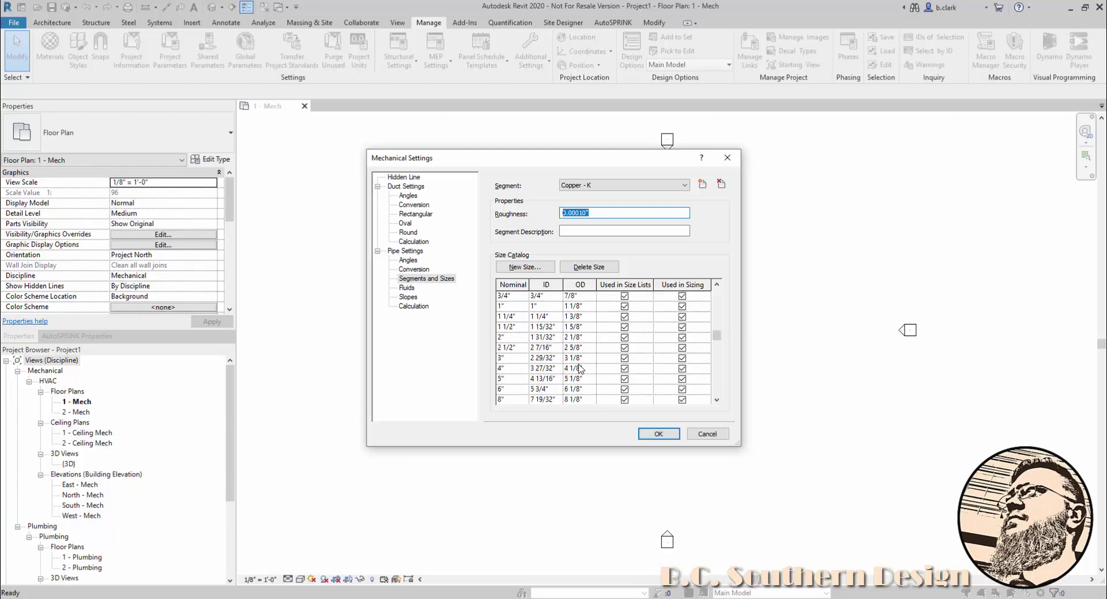
pyautogui.scroll(3, 550, 354)
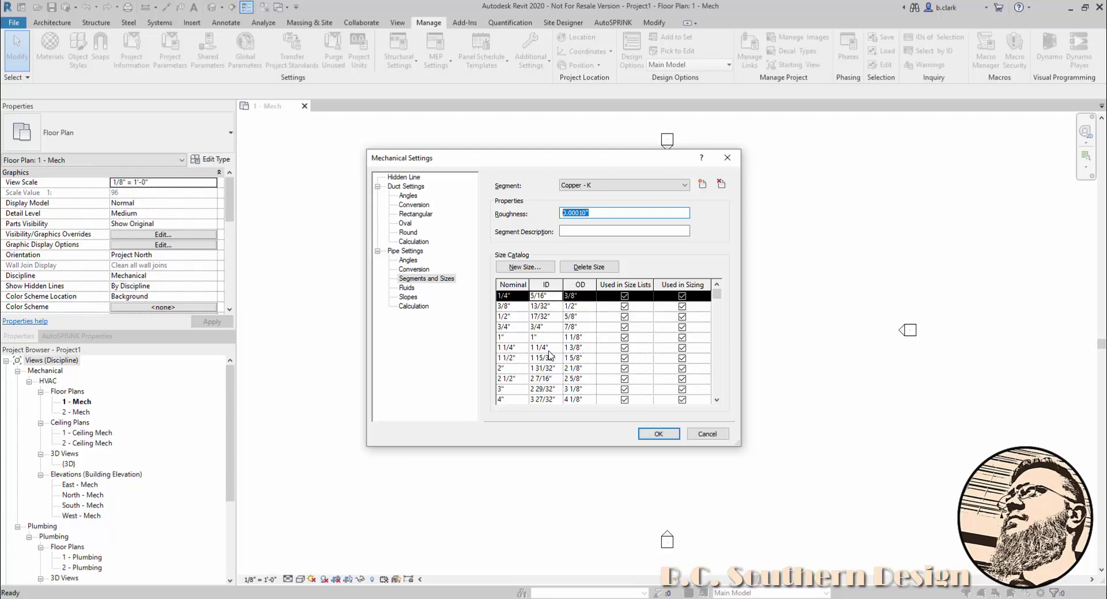
# Close Mechanical Settings and set Piping Pipe Size units to decimal inches, 3 decimal places.
pyautogui.click(641, 434)
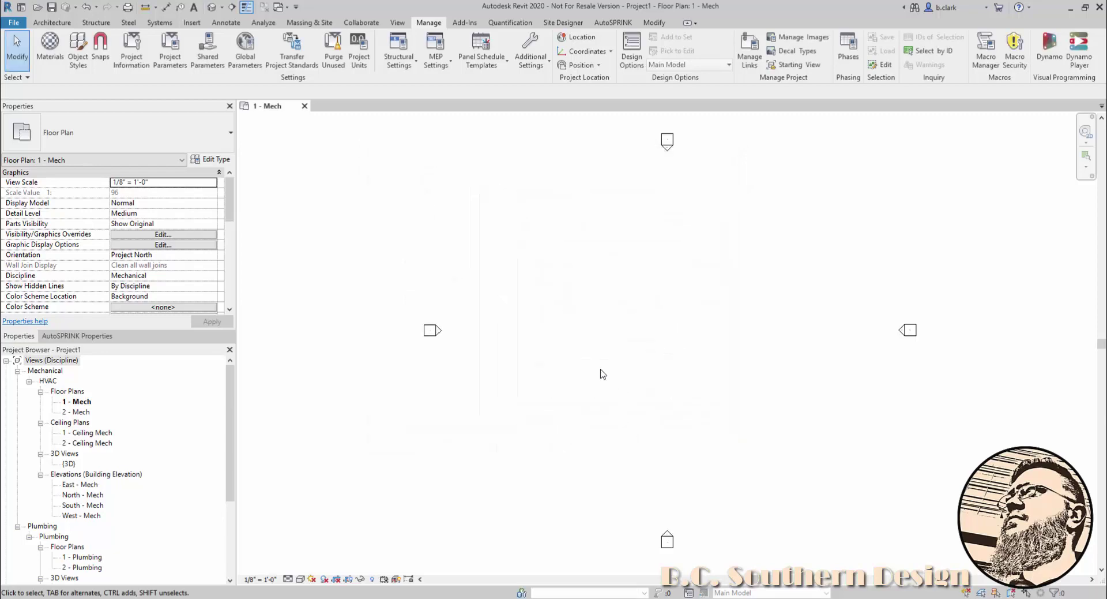
pyautogui.click(356, 58)
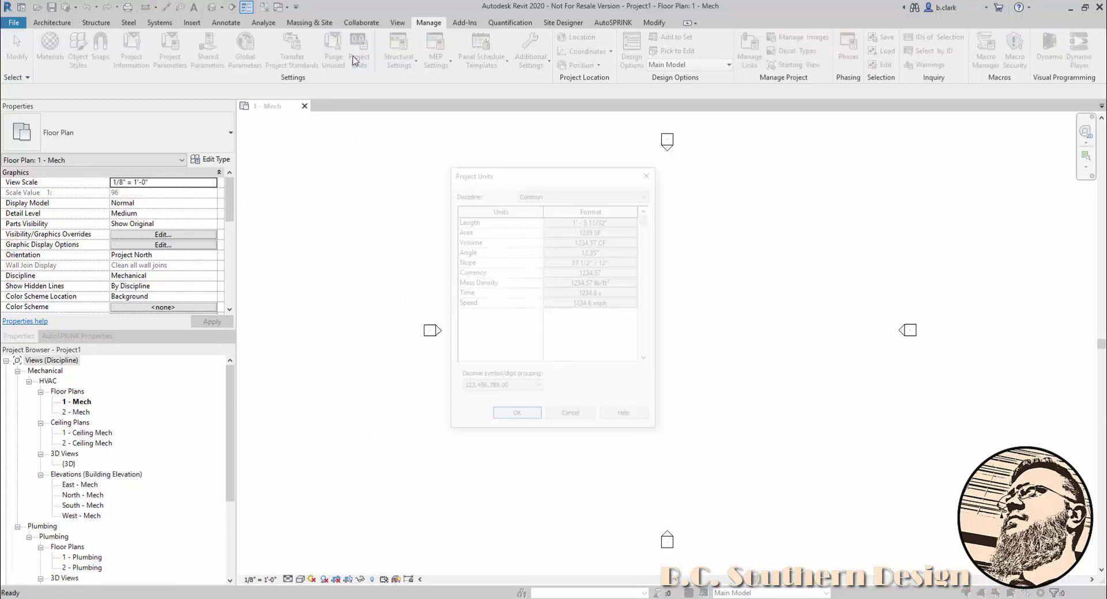
pyautogui.click(532, 194)
pyautogui.click(527, 236)
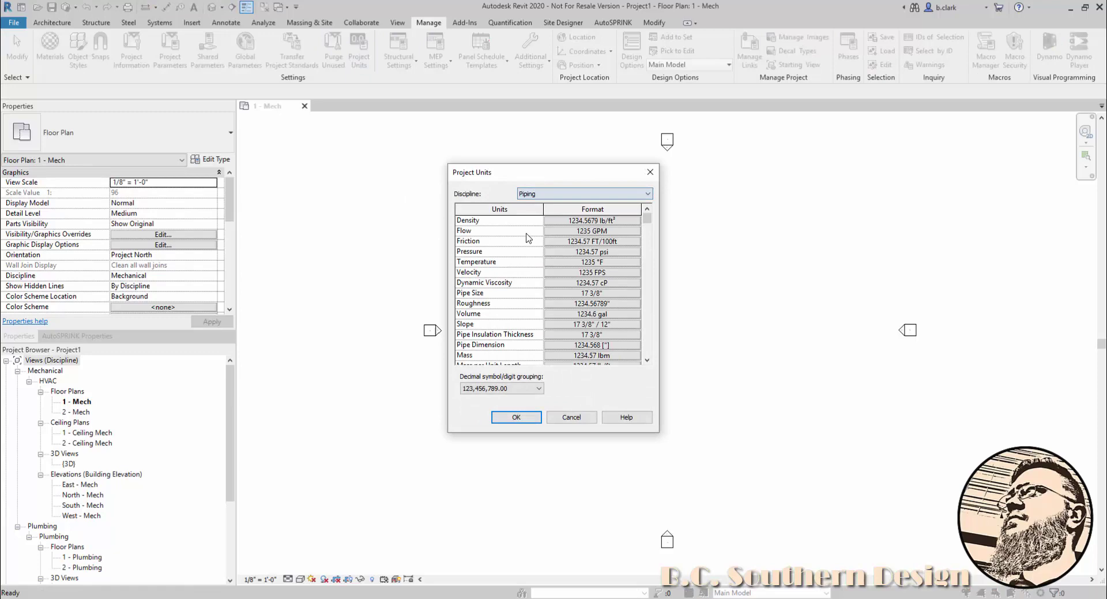
pyautogui.click(559, 293)
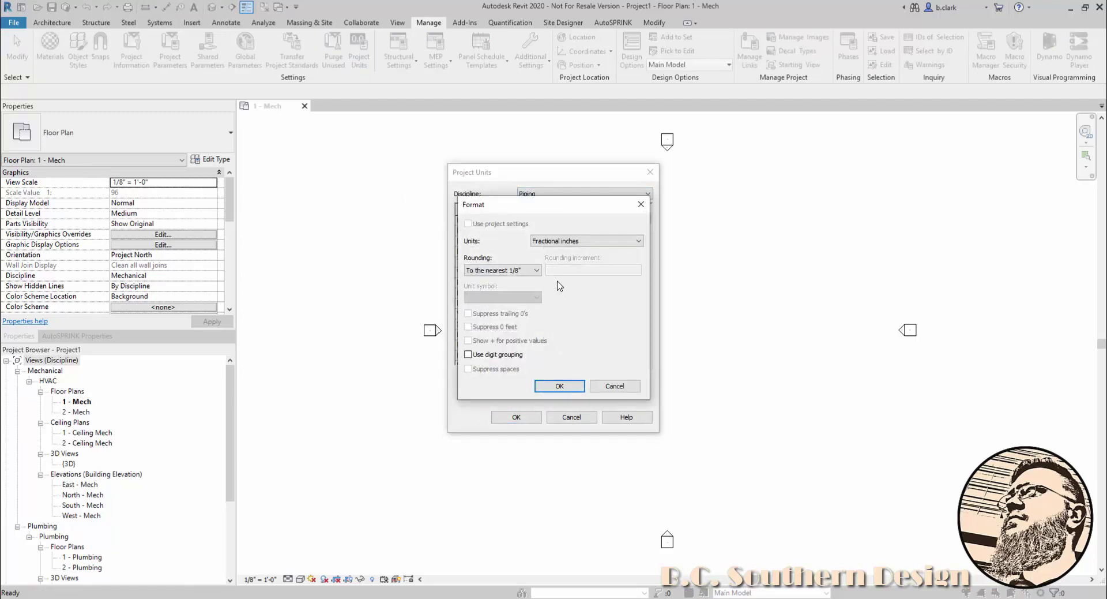
pyautogui.click(563, 242)
pyautogui.click(564, 261)
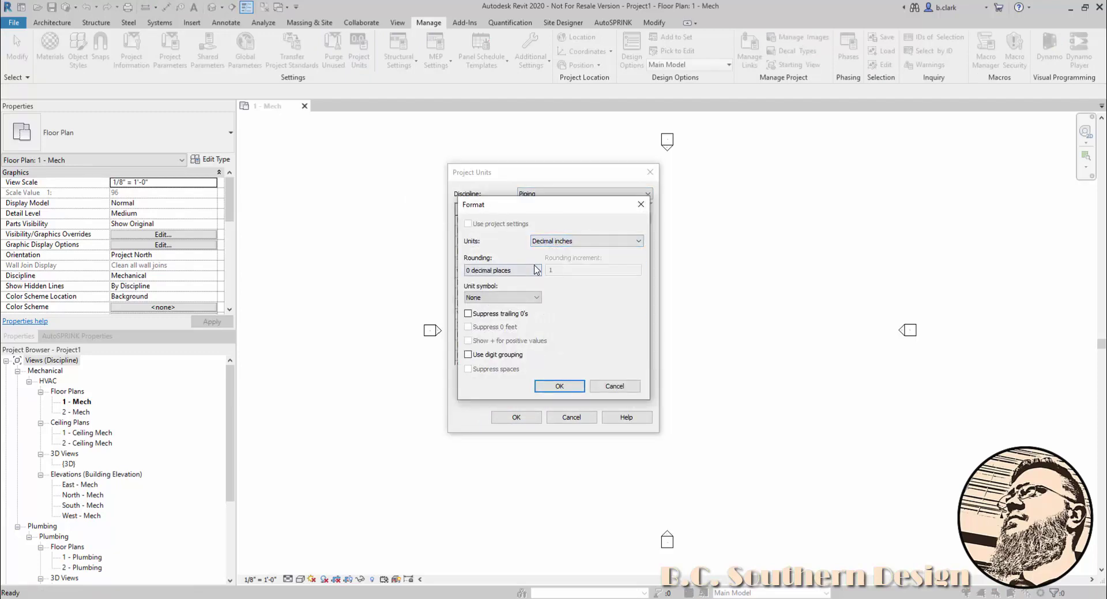
pyautogui.click(538, 271)
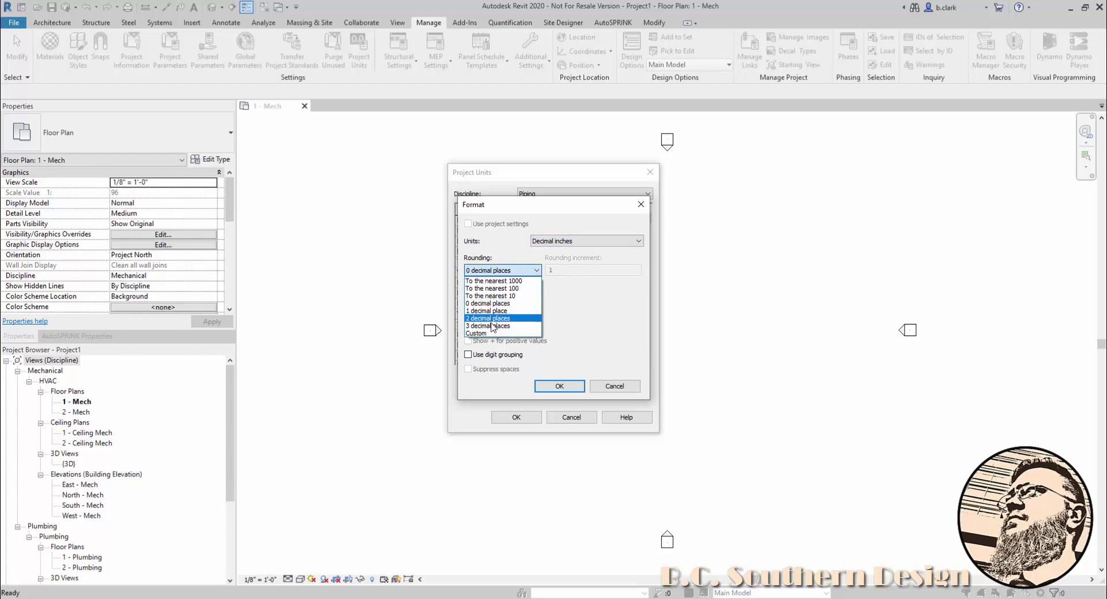
pyautogui.click(498, 305)
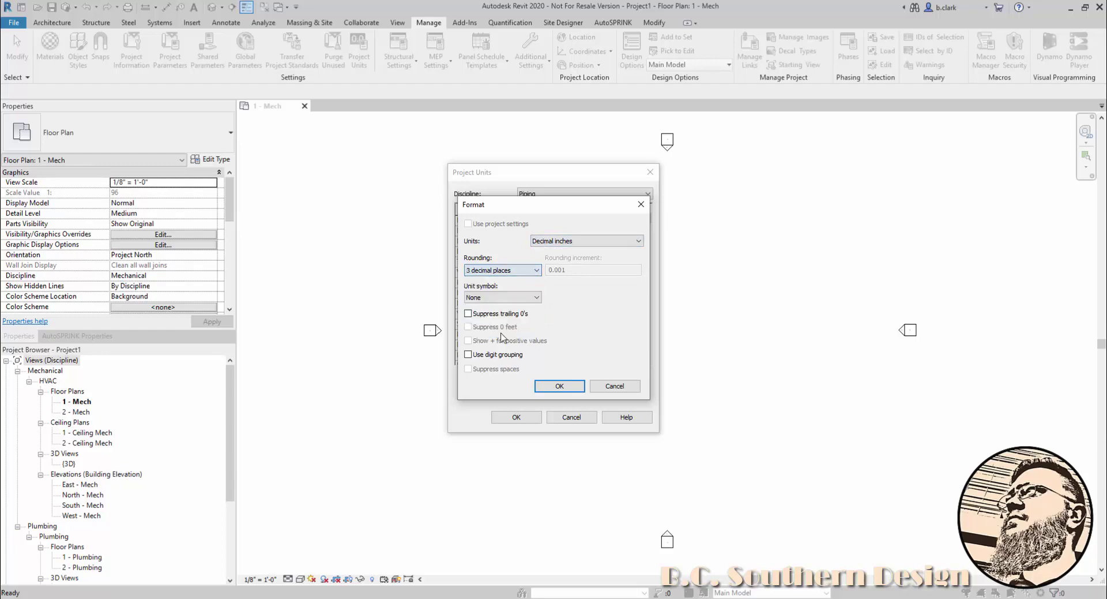
pyautogui.click(549, 384)
pyautogui.press('Return')
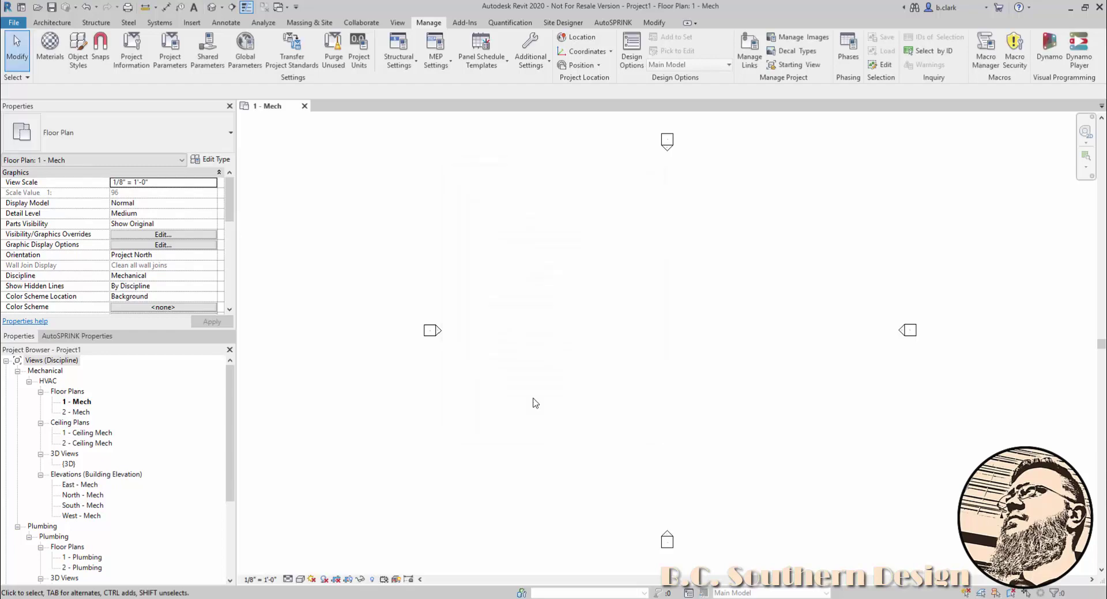
# Reopen Mechanical Settings and define a new segment: material Iron, Ductile, schedule/type Class 52.
pyautogui.press('m')
pyautogui.press('s')
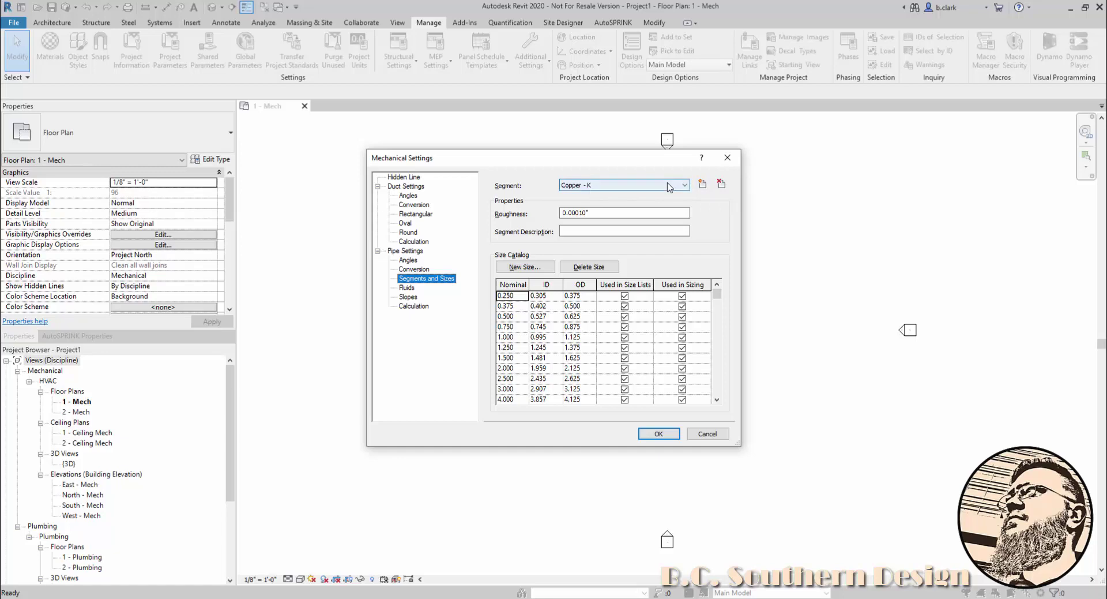
pyautogui.click(702, 185)
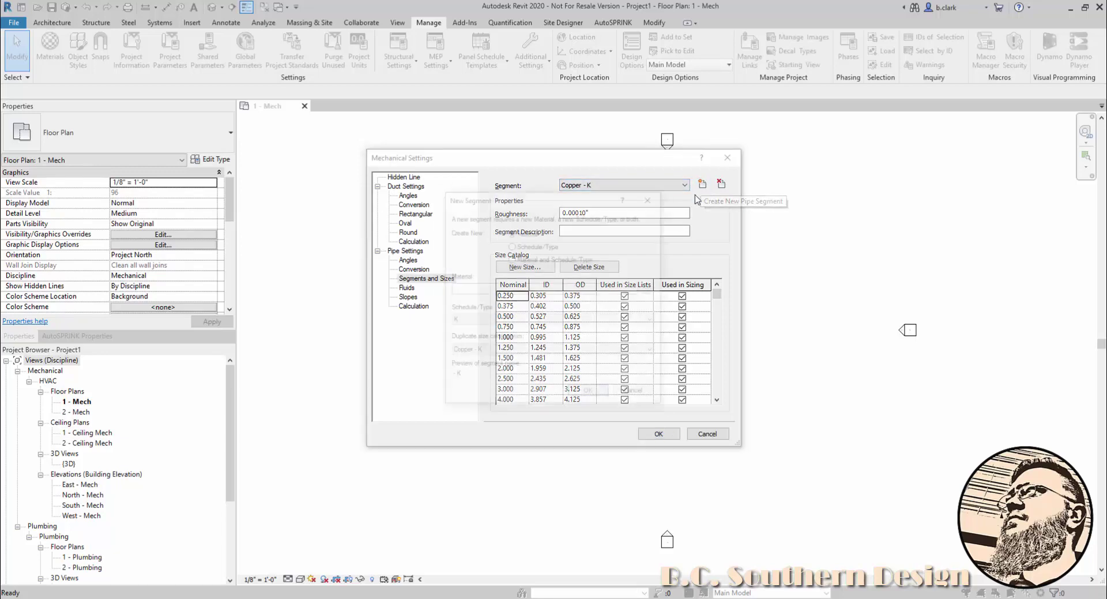
pyautogui.click(534, 248)
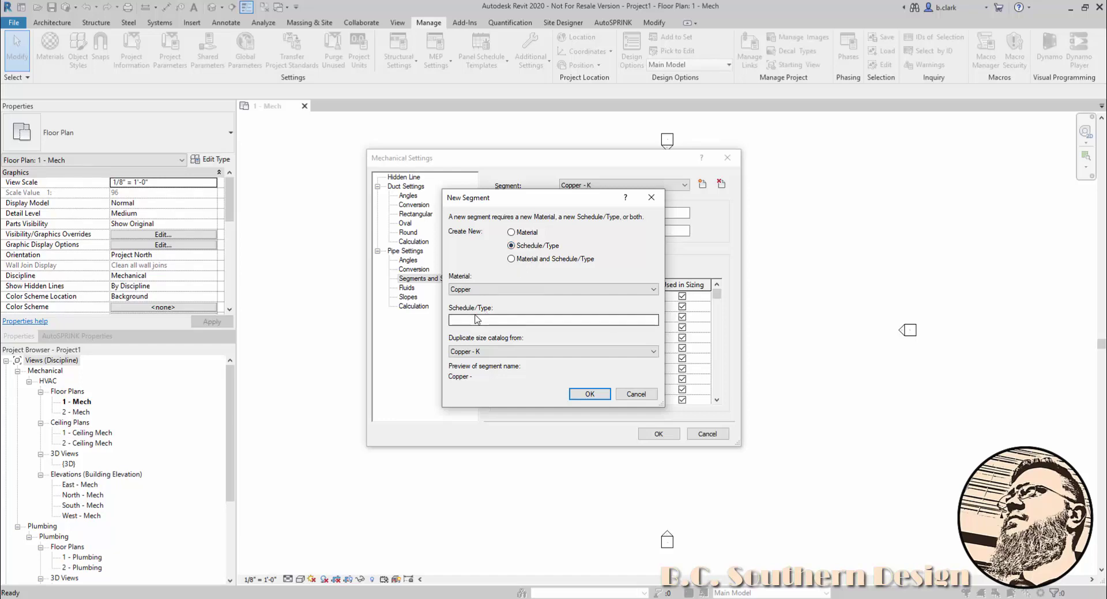
pyautogui.click(482, 289)
pyautogui.click(473, 307)
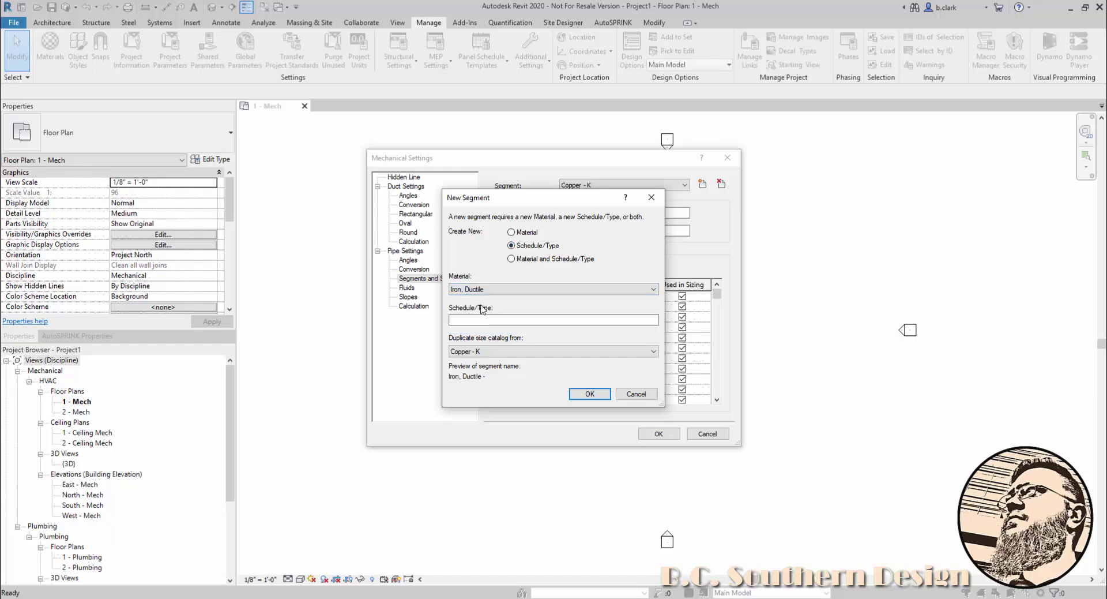
pyautogui.click(495, 289)
pyautogui.click(495, 289)
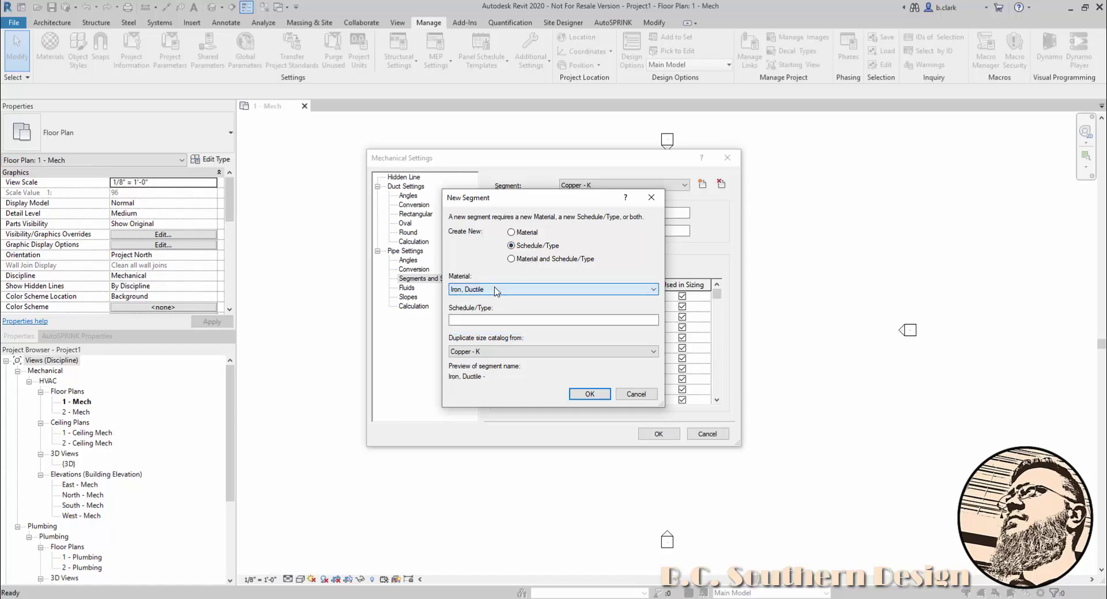
pyautogui.click(488, 319)
pyautogui.write('Class 52')
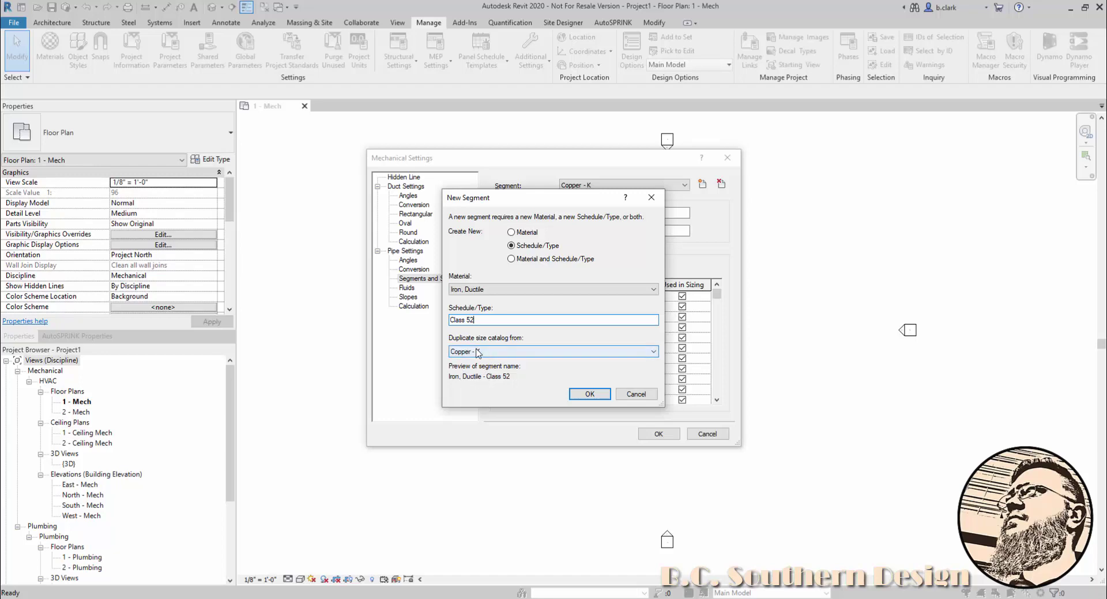
# Confirm the new segment and delete its sizes from 0.375 upward, leaving only 0.250.
pyautogui.click(590, 395)
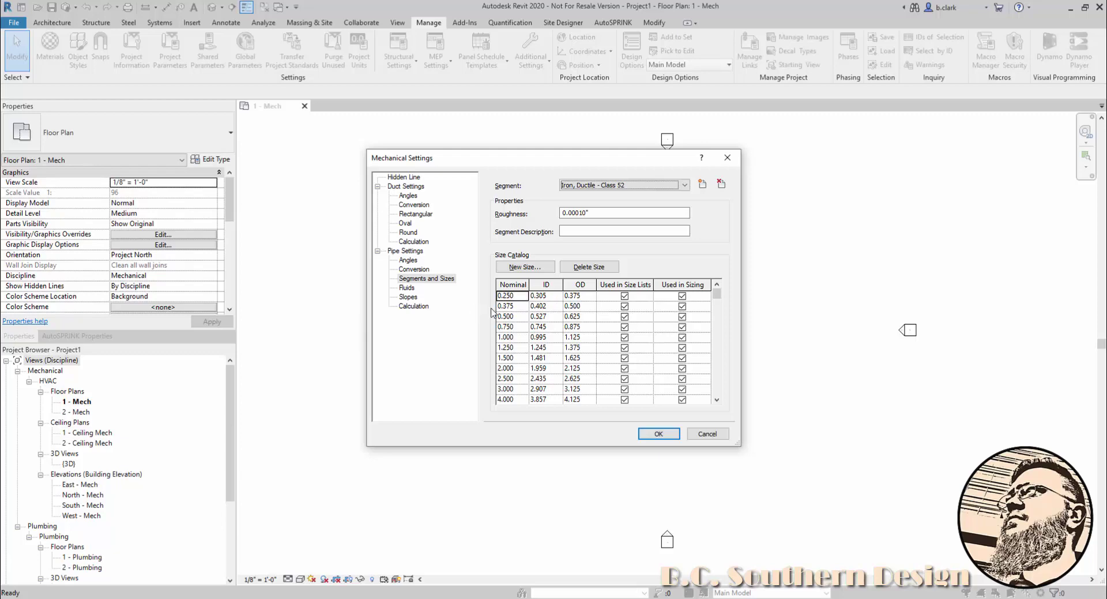
pyautogui.click(519, 310)
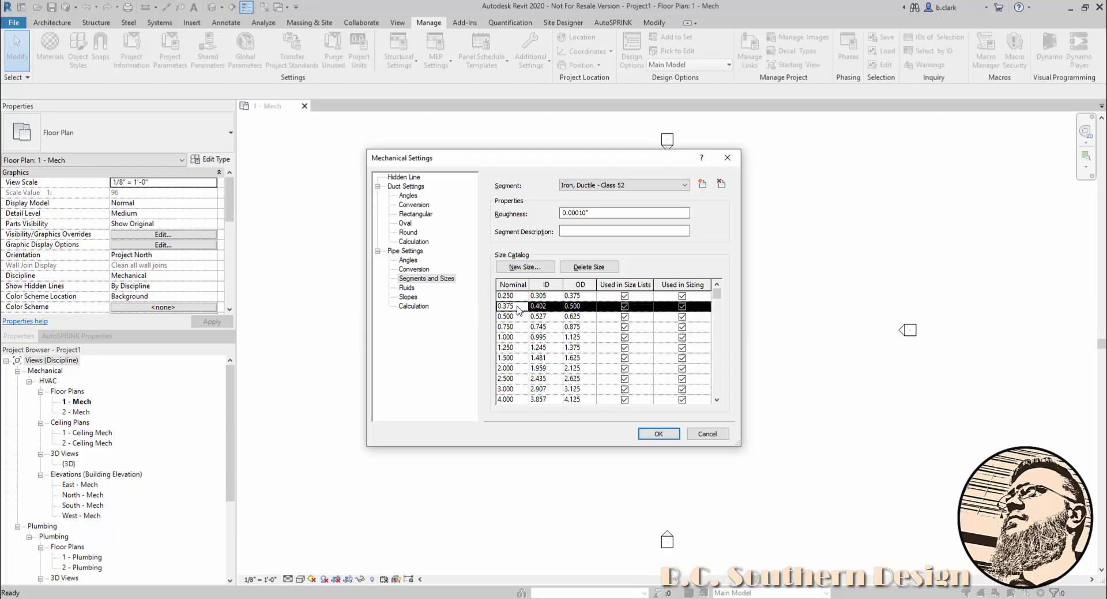
pyautogui.click(585, 267)
pyautogui.click(585, 267)
pyautogui.click(585, 267)
pyautogui.click(585, 267)
pyautogui.click(585, 267)
pyautogui.click(585, 267)
pyautogui.click(585, 267)
pyautogui.click(585, 267)
pyautogui.click(585, 268)
pyautogui.click(585, 267)
pyautogui.click(585, 267)
pyautogui.click(585, 267)
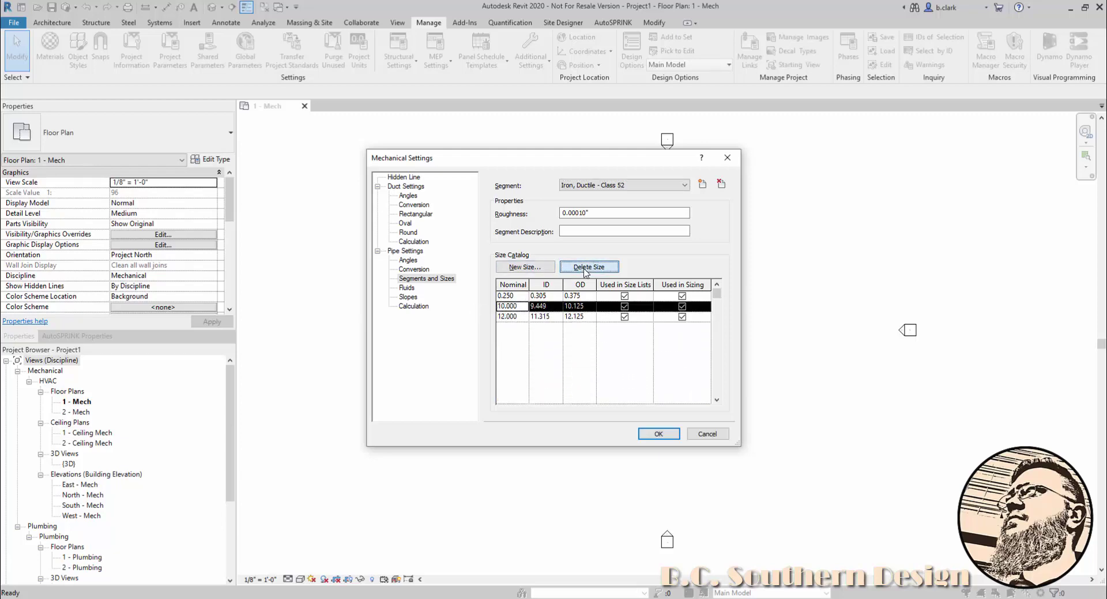
pyautogui.click(585, 267)
pyautogui.click(585, 267)
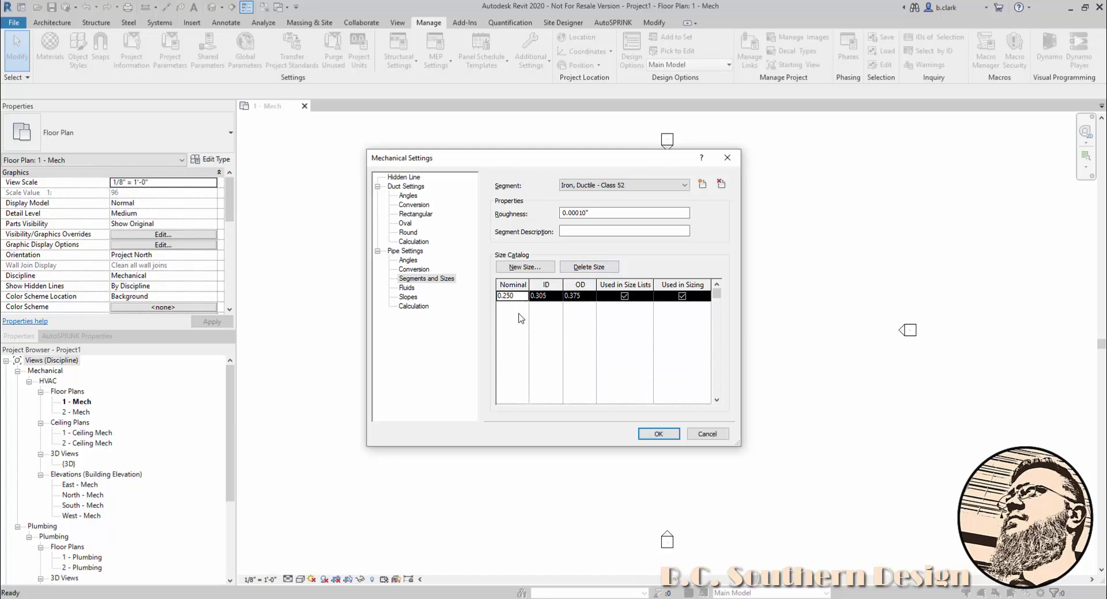
pyautogui.click(586, 267)
pyautogui.click(610, 308)
pyautogui.click(525, 266)
# Add an 8.000 pipe size with 8.720 inside and 9.050 outside diameter.
pyautogui.moveTo(444, 312); pyautogui.dragTo(627, 165)
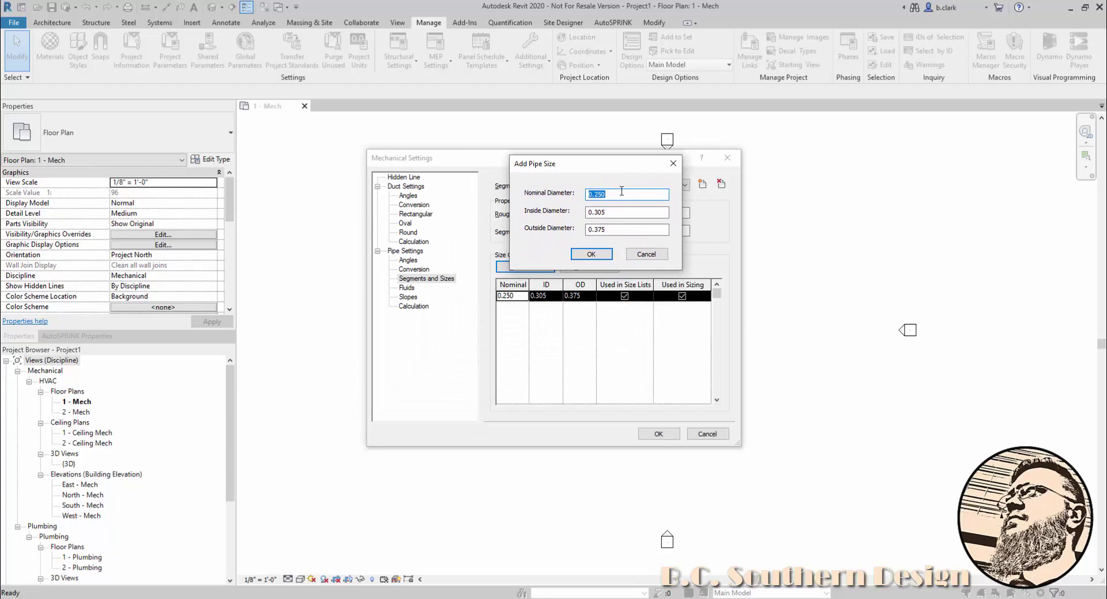
pyautogui.write('8')
pyautogui.press('Tab')
pyautogui.write('8')
pyautogui.press('Tab')
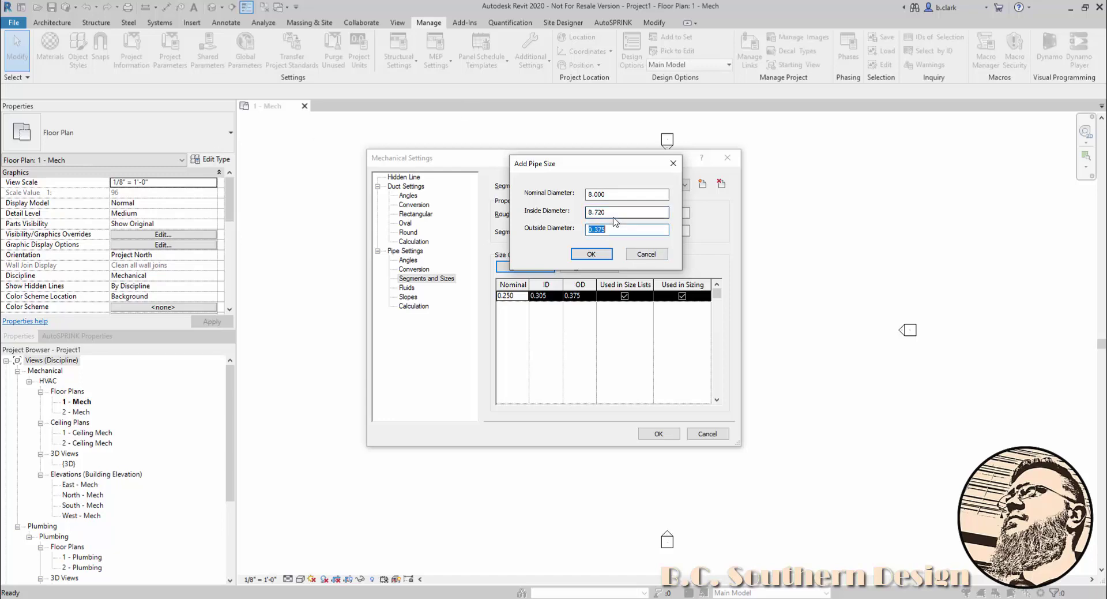
pyautogui.write('9.05')
pyautogui.press('Tab')
pyautogui.press('Return')
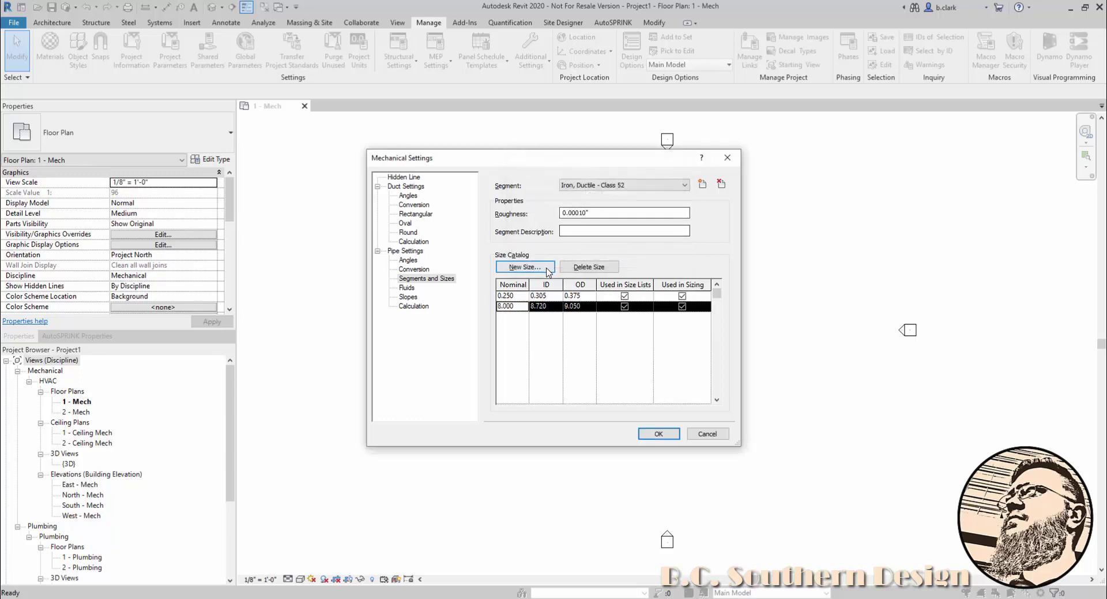
# Add a 10.000 pipe size with 10.750 inside and 11.100 outside diameter.
pyautogui.click(526, 267)
pyautogui.write('10')
pyautogui.press('Tab')
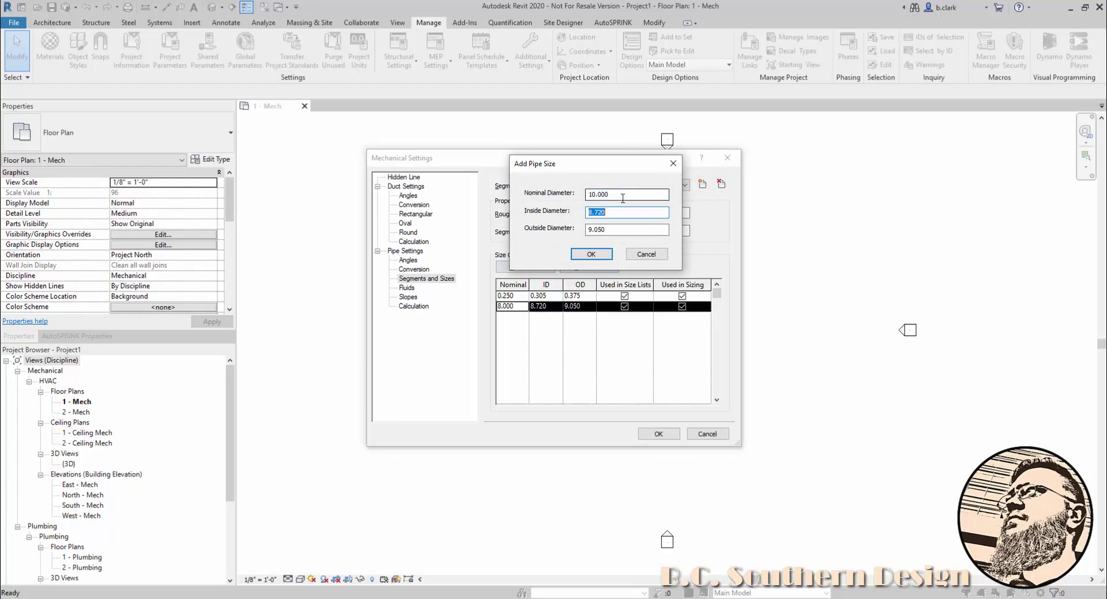
pyautogui.write('10.75')
pyautogui.press('Tab')
pyautogui.write('11.1')
pyautogui.press('Tab')
pyautogui.click(591, 254)
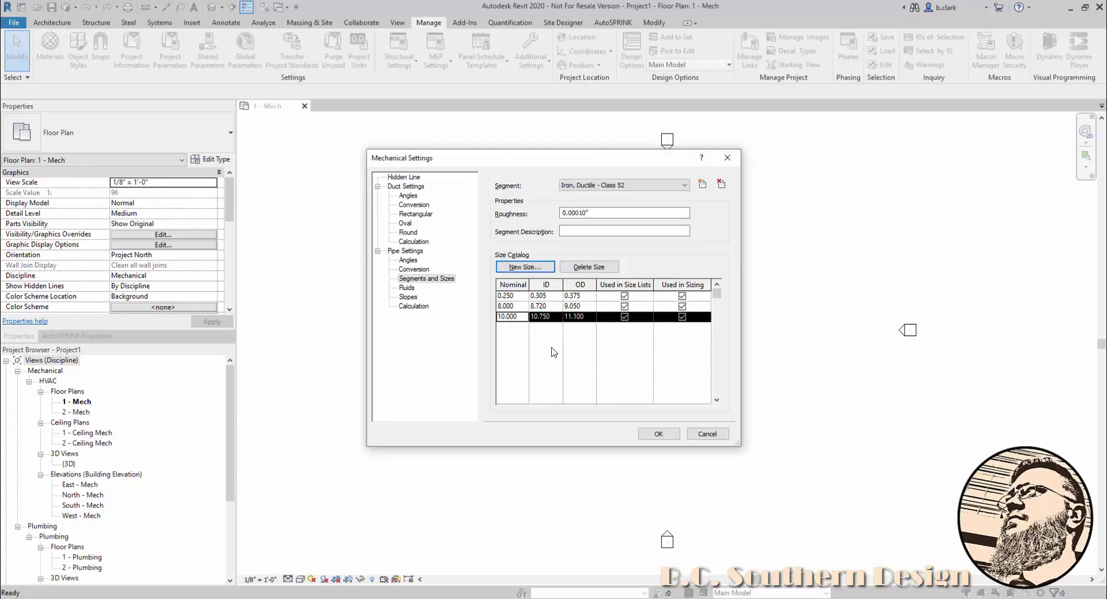
# Remove the 0.250 size from the Iron, Ductile - Class 52 catalog and confirm with OK.
pyautogui.click(545, 295)
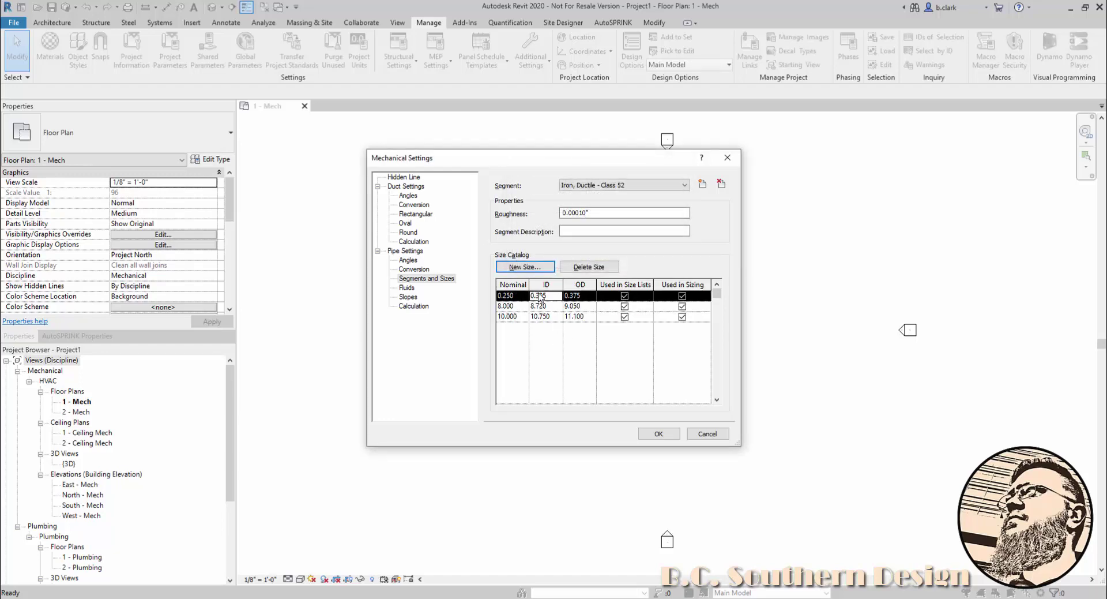
pyautogui.click(579, 267)
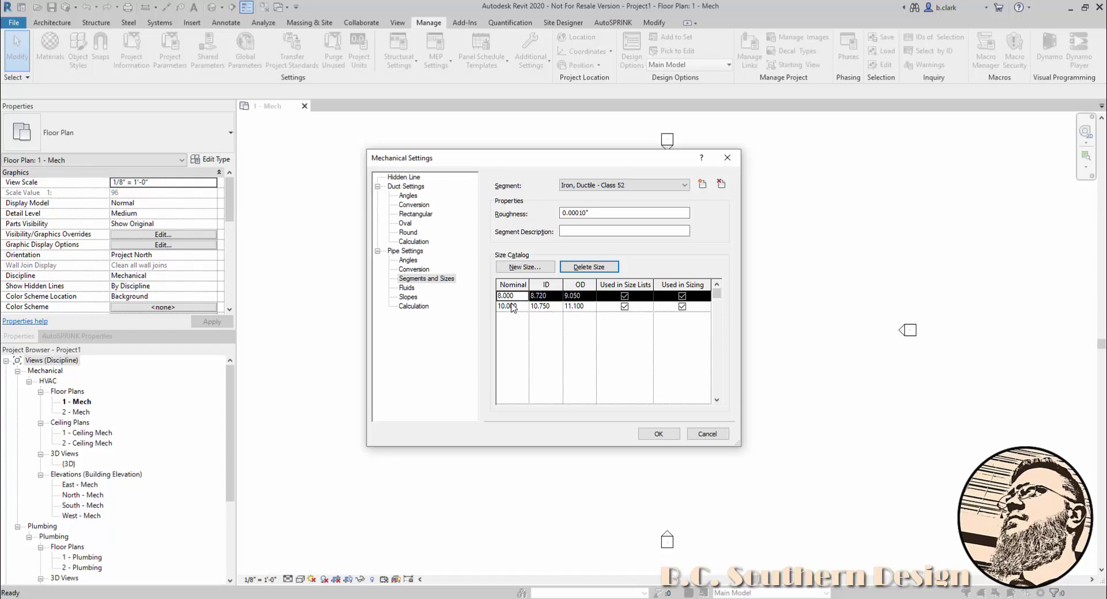
pyautogui.click(661, 433)
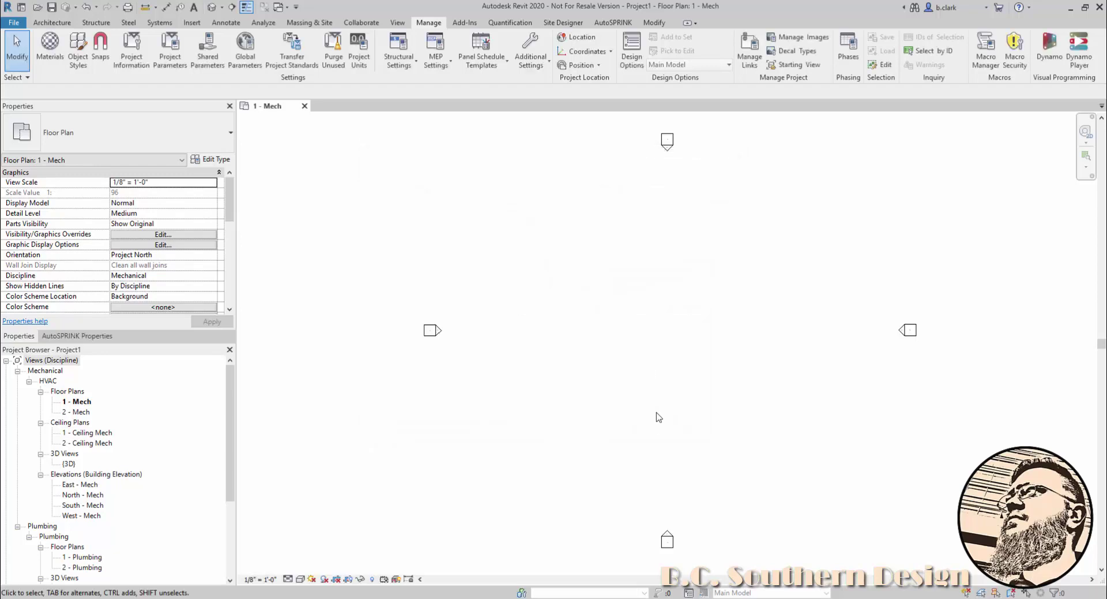
# Via UN, set the Piping Pipe Size format to Fractional inches rounded to 1/256".
pyautogui.press('u')
pyautogui.press('n')
pyautogui.click(552, 195)
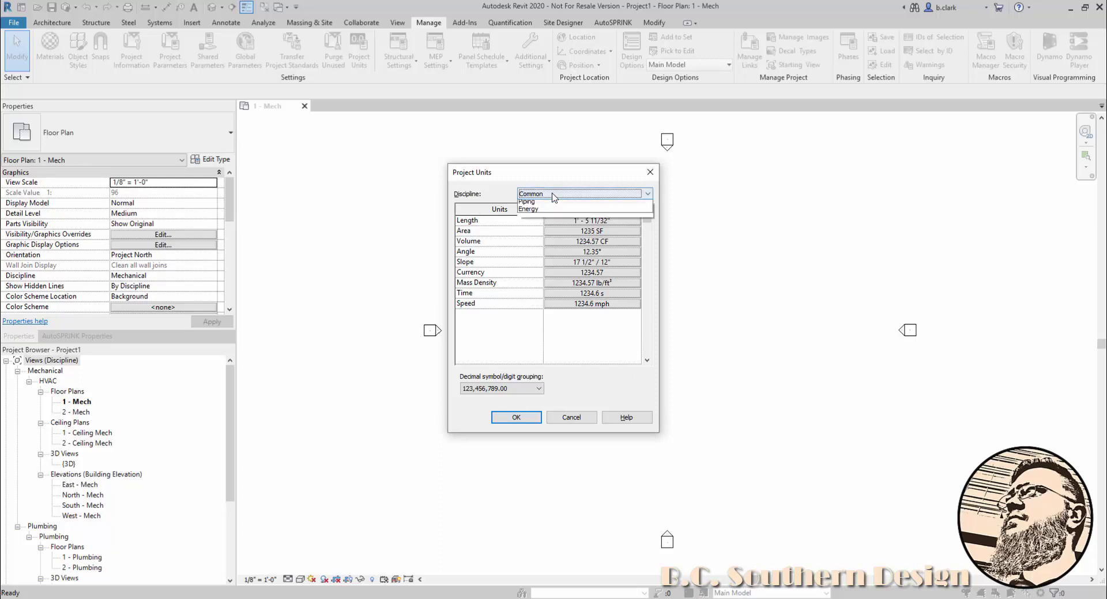
pyautogui.click(545, 233)
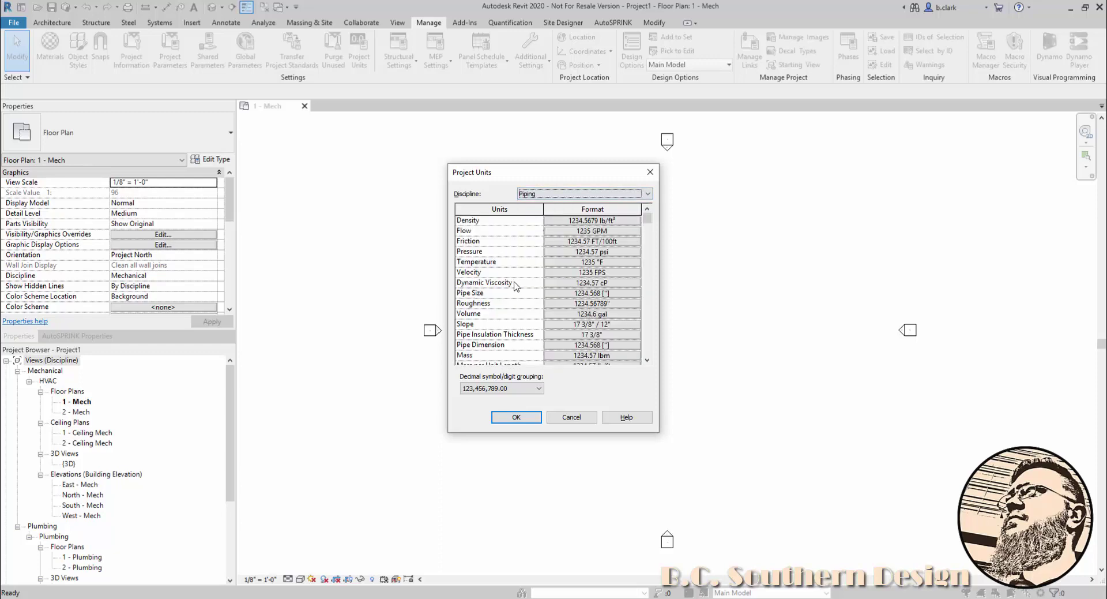
pyautogui.click(548, 294)
pyautogui.click(542, 242)
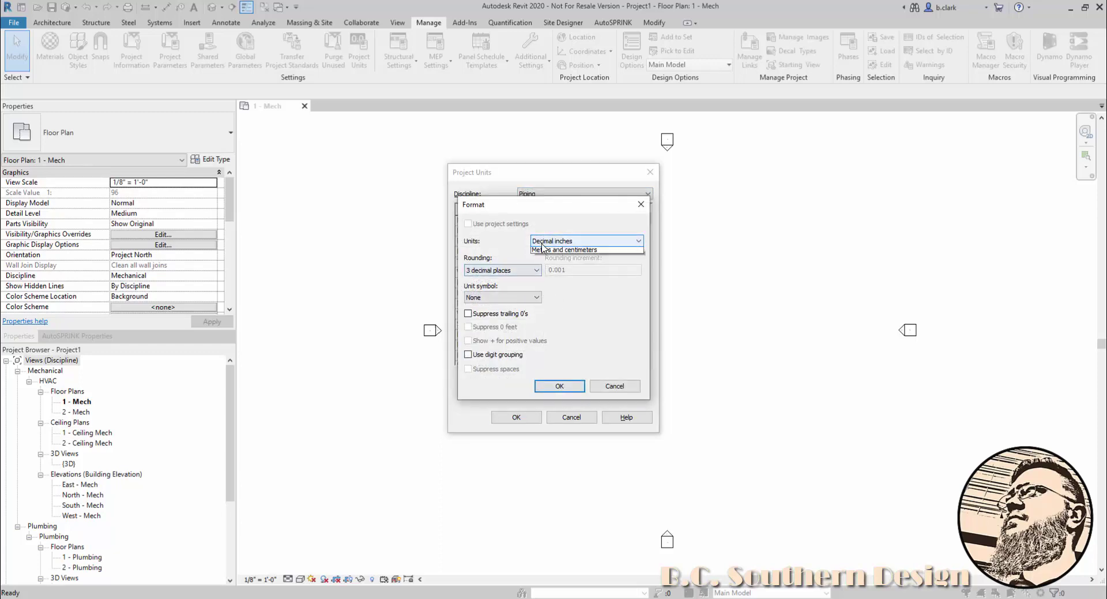
pyautogui.click(545, 271)
pyautogui.click(535, 271)
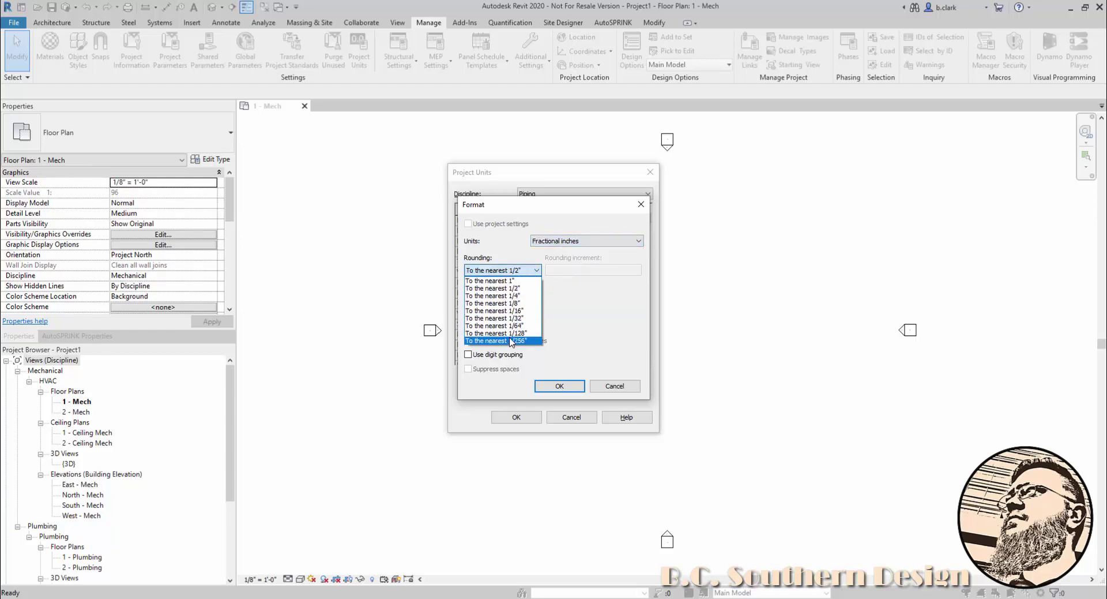
pyautogui.click(519, 341)
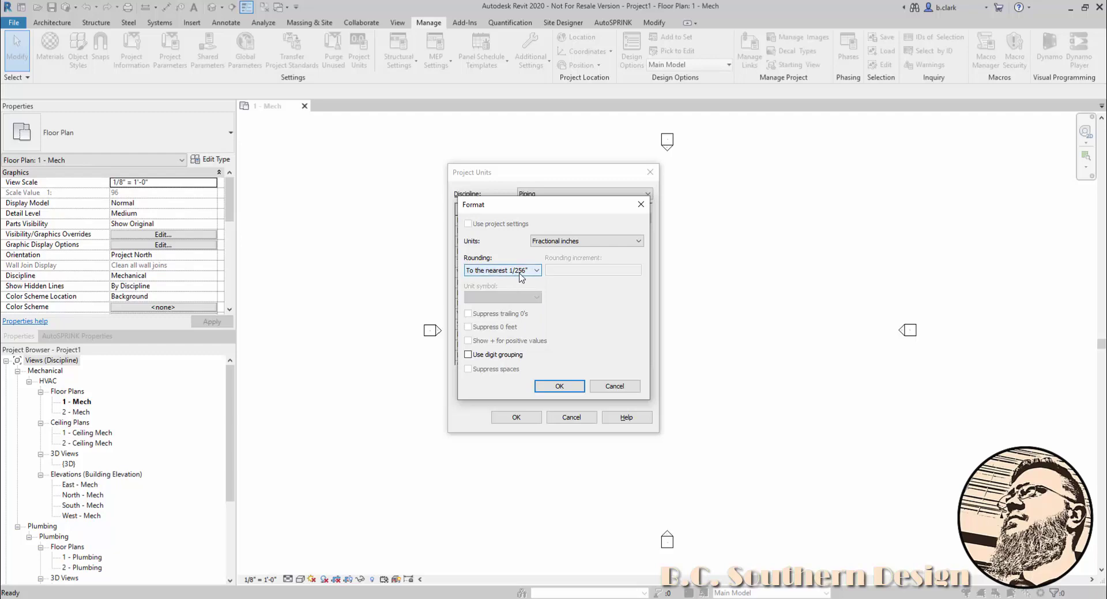
pyautogui.click(545, 386)
pyautogui.click(517, 417)
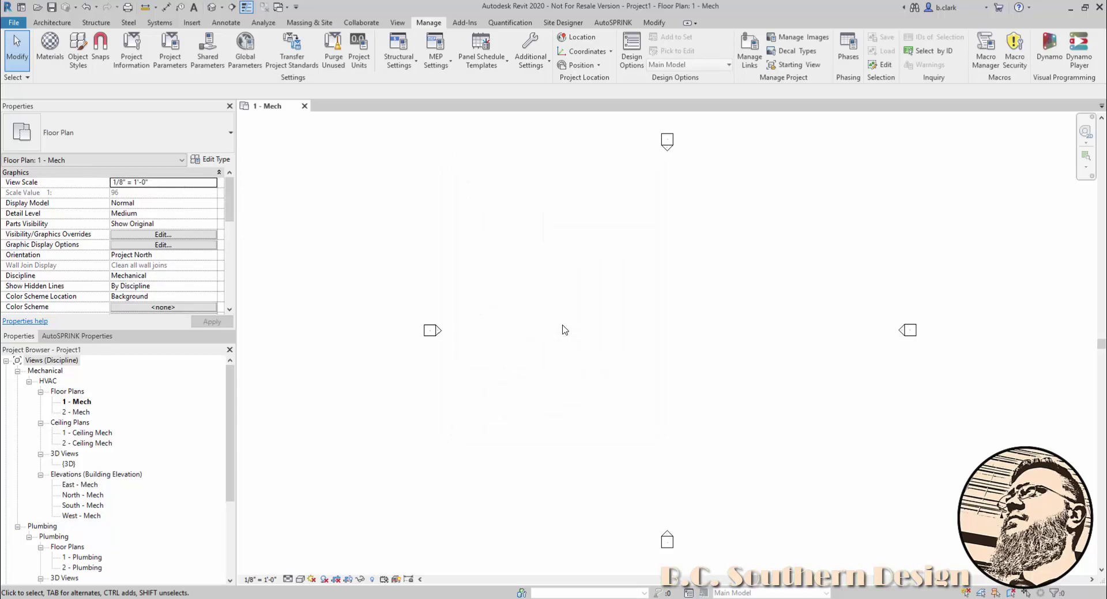
pyautogui.press('m')
pyautogui.press('s')
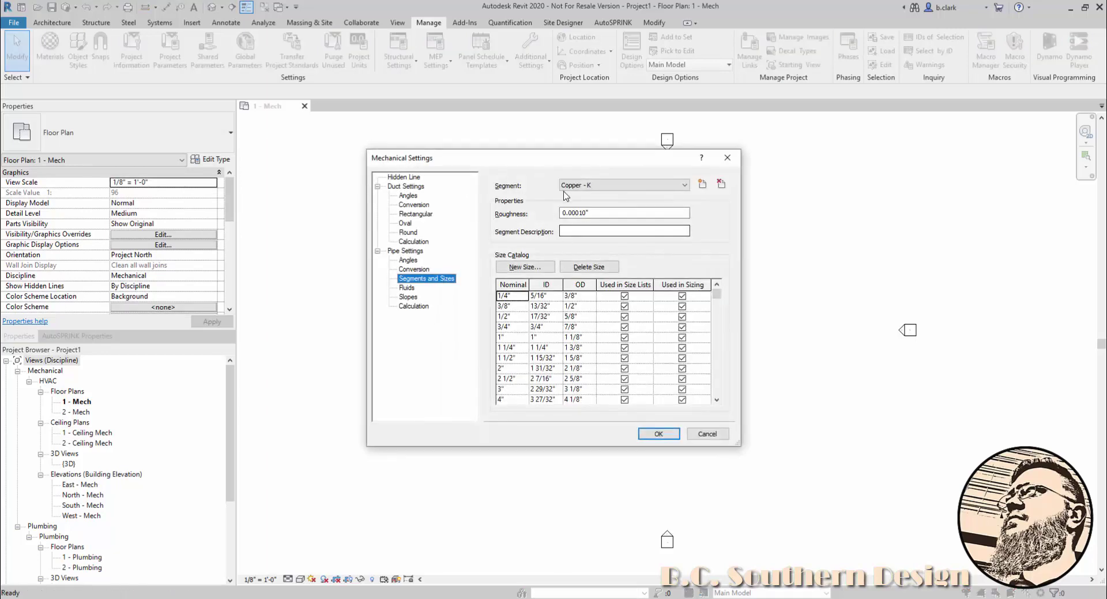
pyautogui.click(582, 186)
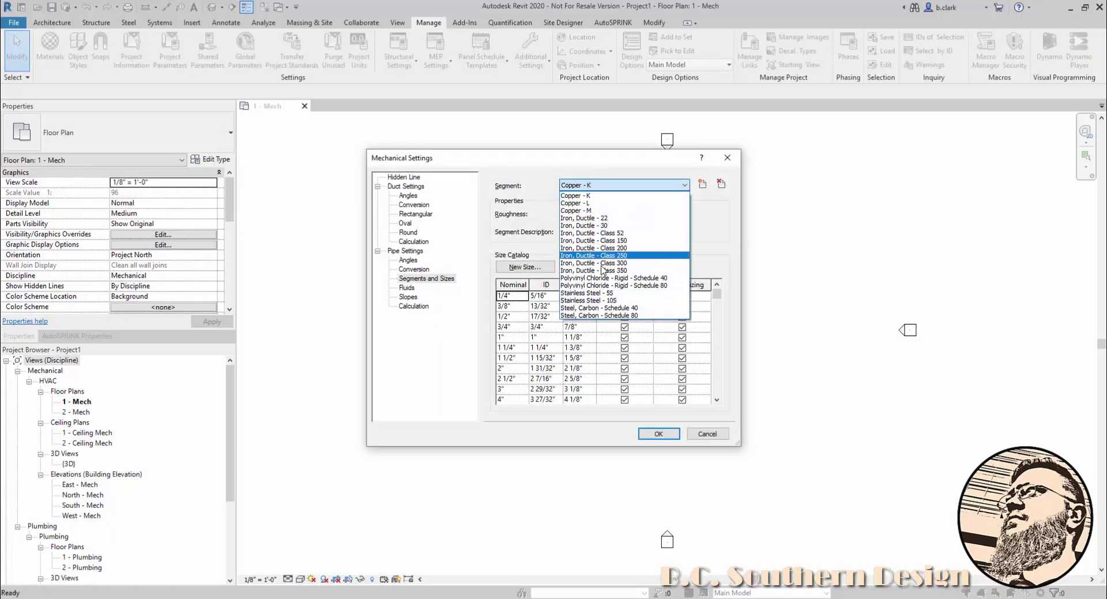
pyautogui.click(603, 233)
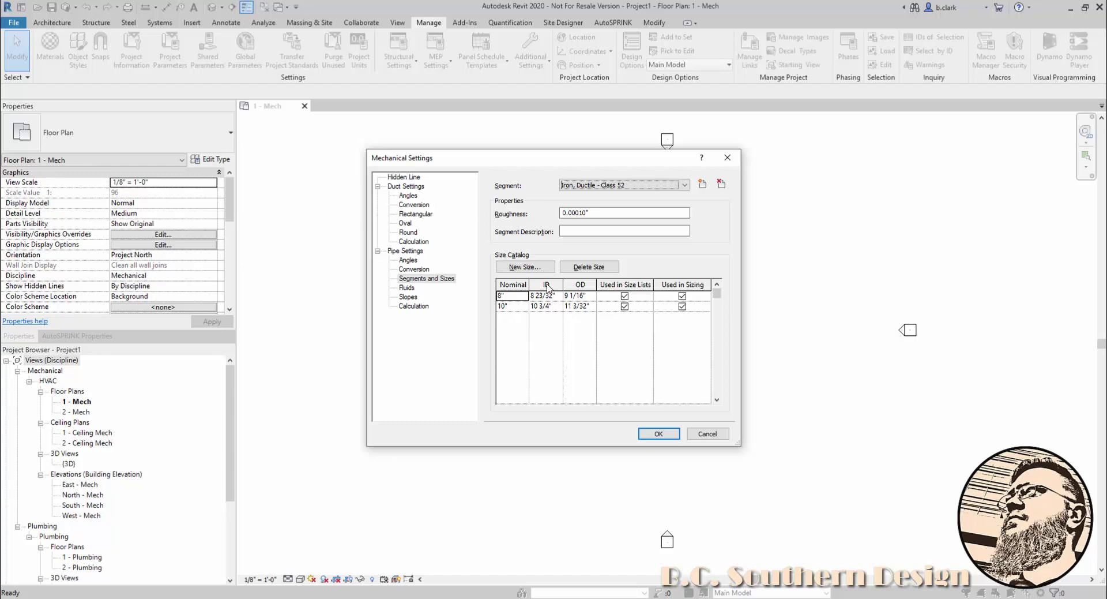
pyautogui.click(673, 435)
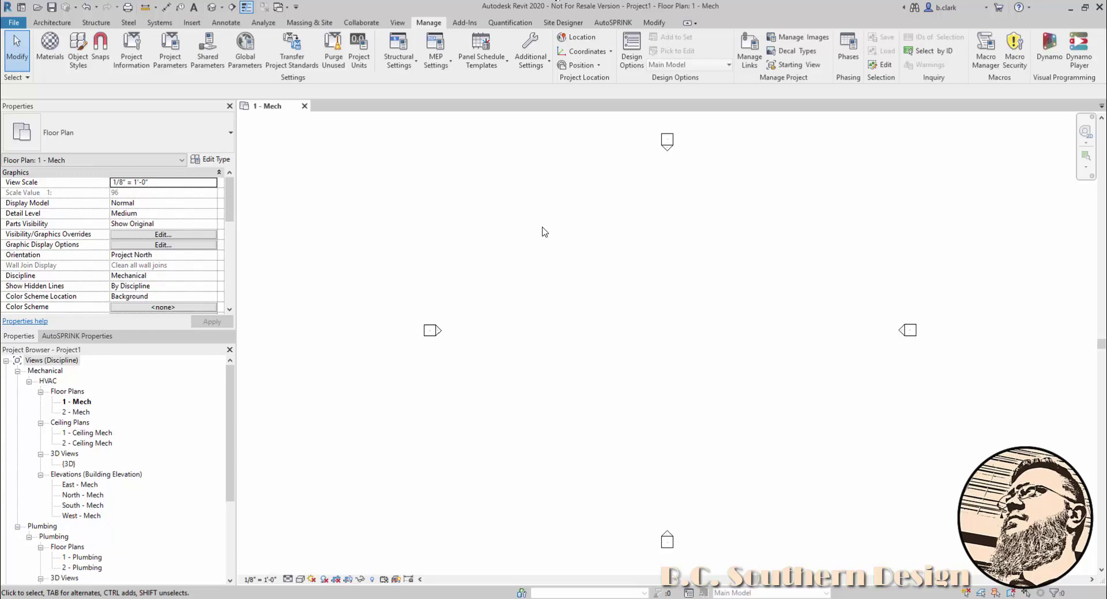
# Reopen Mechanical Settings with MS and enter .01020 as the Iron, Ductile - Class 52 roughness.
pyautogui.press('m')
pyautogui.press('s')
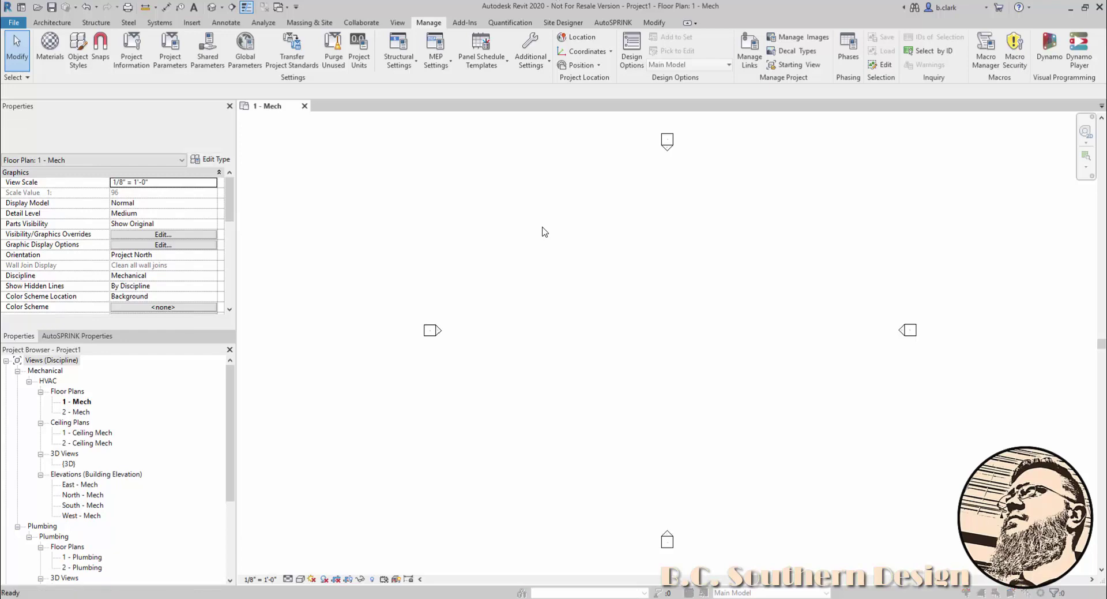
pyautogui.click(622, 185)
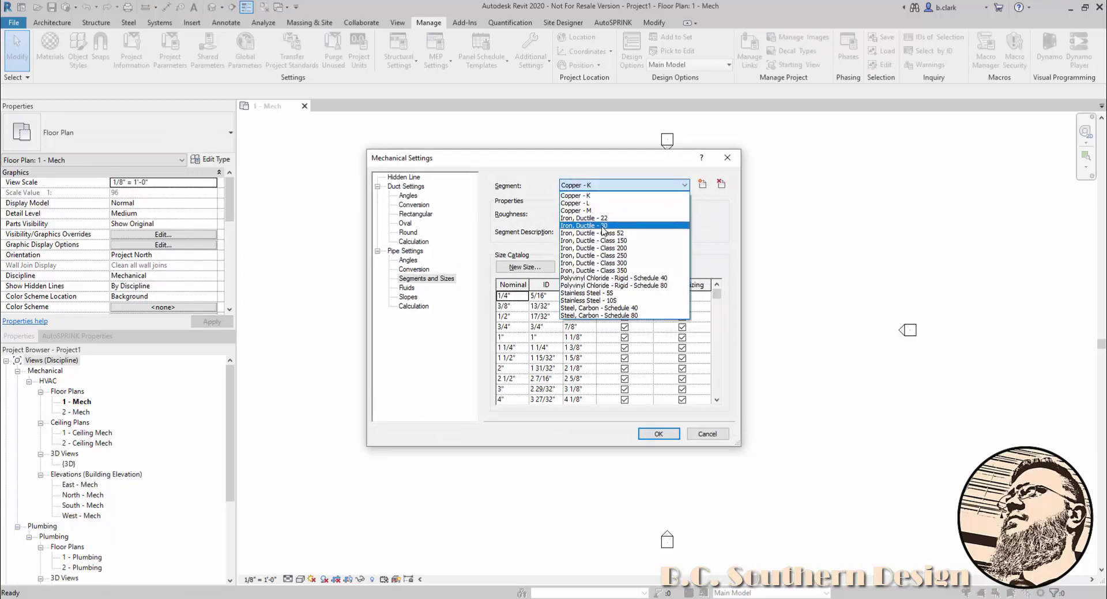
pyautogui.click(611, 211)
pyautogui.moveTo(611, 211); pyautogui.dragTo(559, 236)
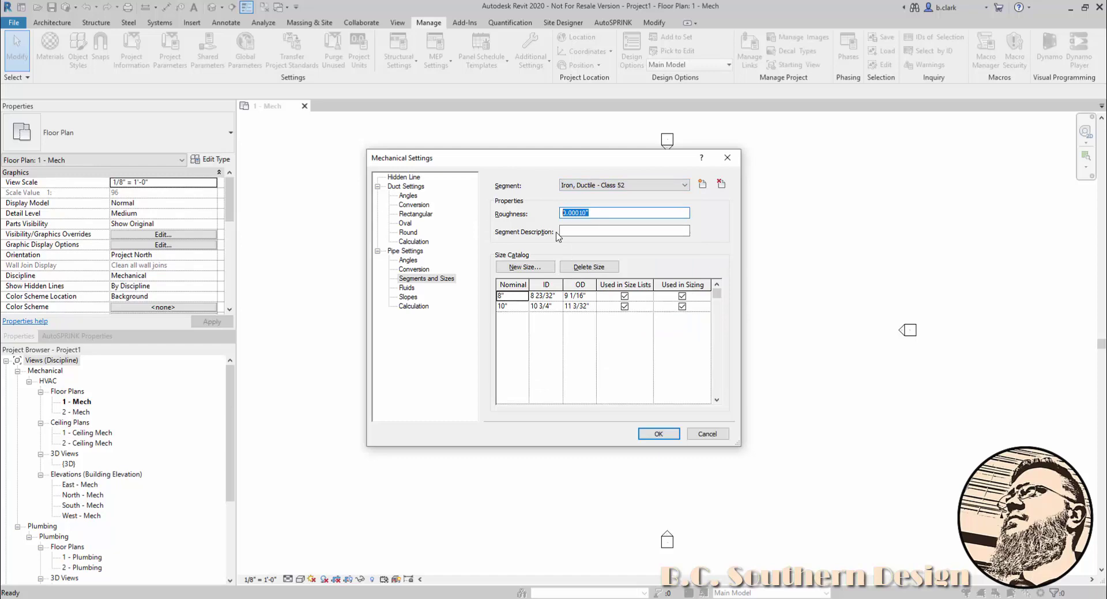
pyautogui.write('.0')
# Commit the Iron, Ductile - Class 52 roughness so it shows 0.01020".
pyautogui.click(656, 234)
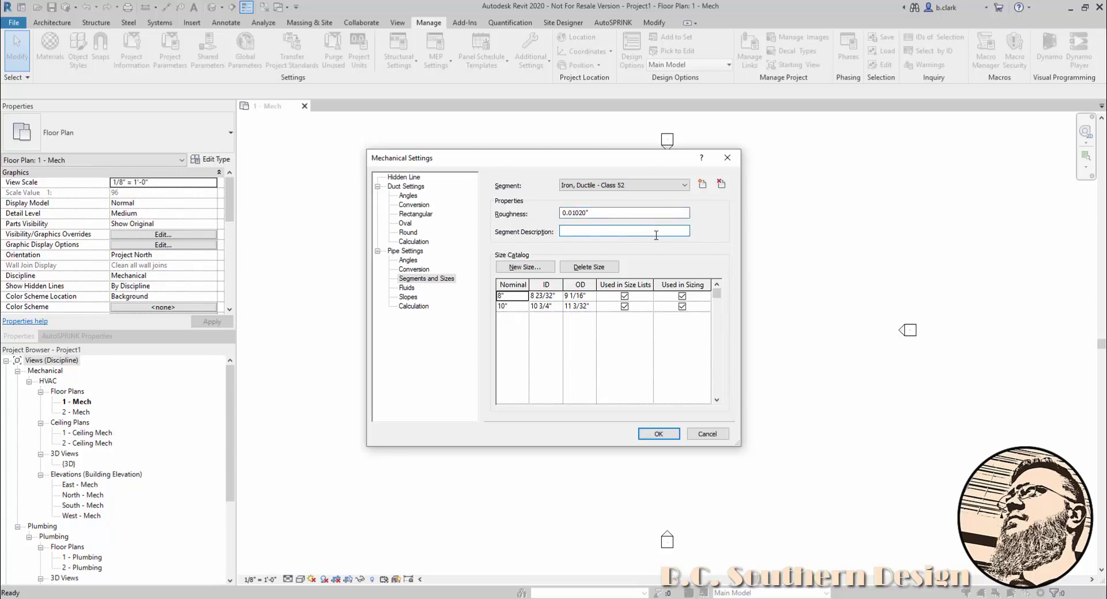